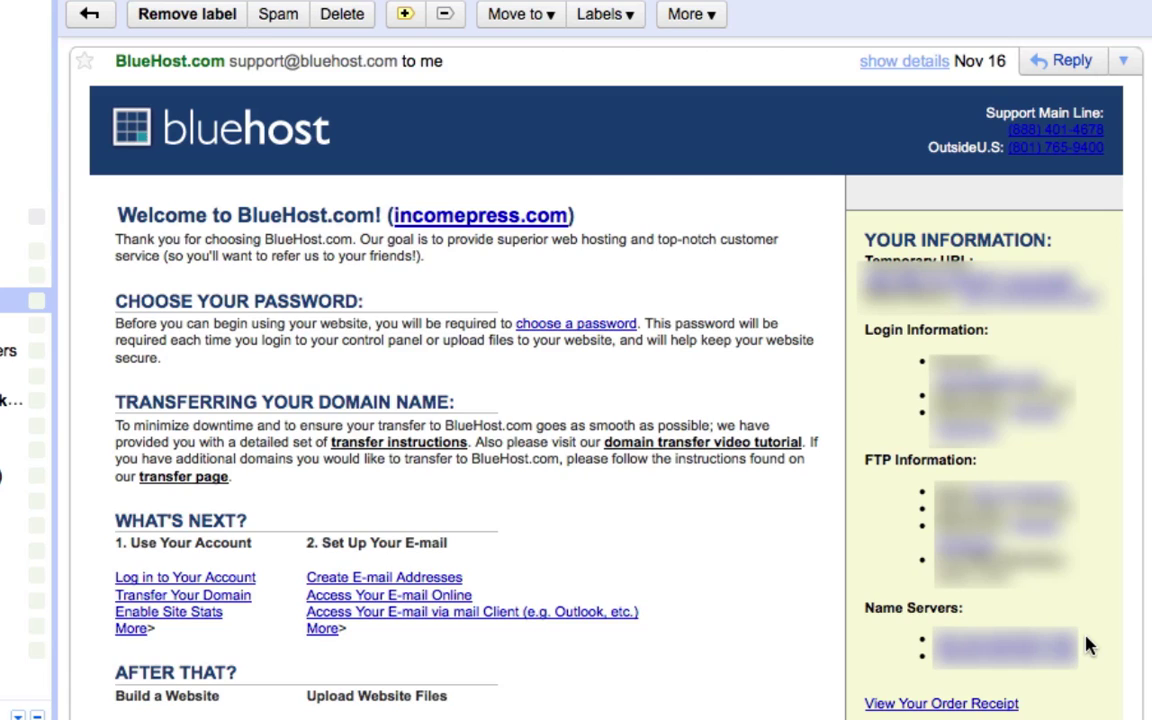
Highlight the Name Servers entries in the BlueHost welcome email for copying
{"action": "left_click_drag", "start_coordinate": [1085, 645], "coordinate": [935, 645]}
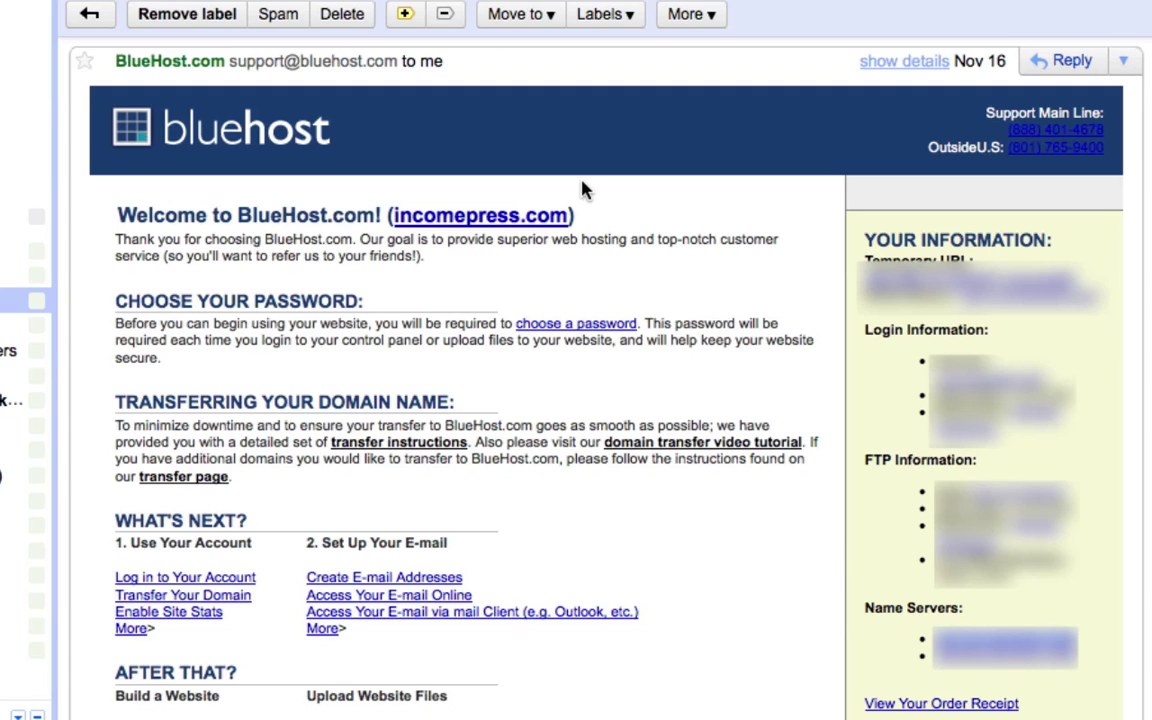
Back in GoDaddy's domain list, check APPENDIPITY.COM as the only selected domain
{"action": "left_click", "coordinate": [590, 2]}
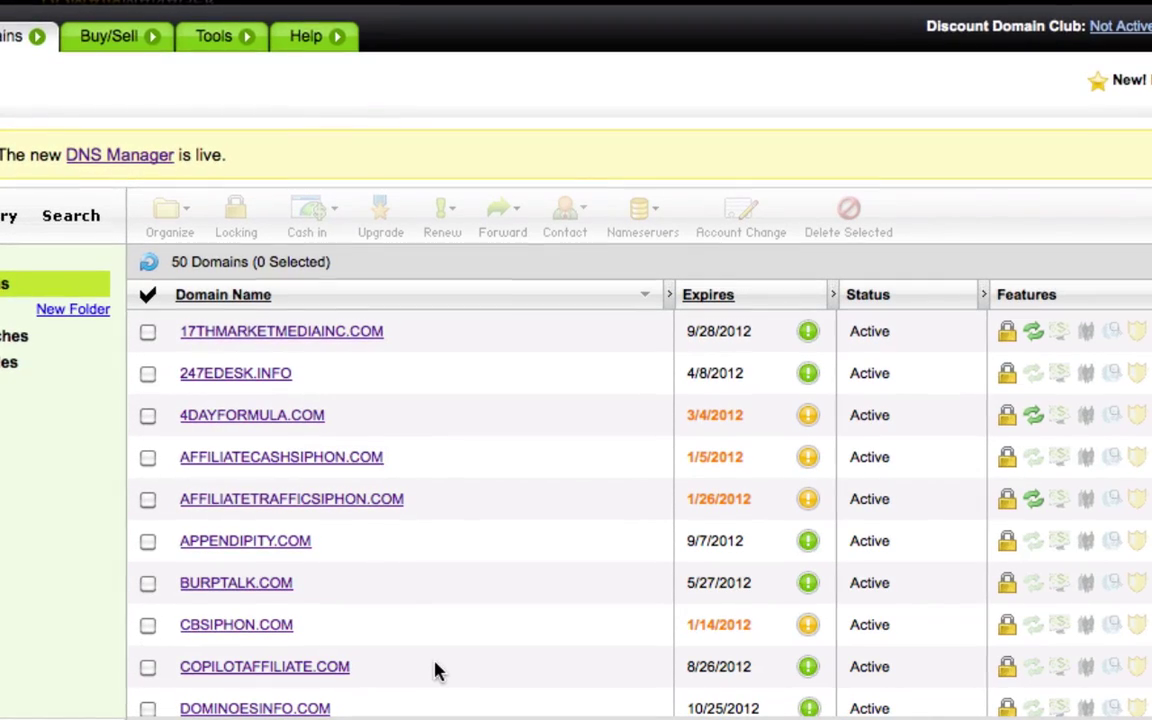
{"action": "scroll", "coordinate": [485, 485], "scroll_direction": "down", "scroll_amount": 1}
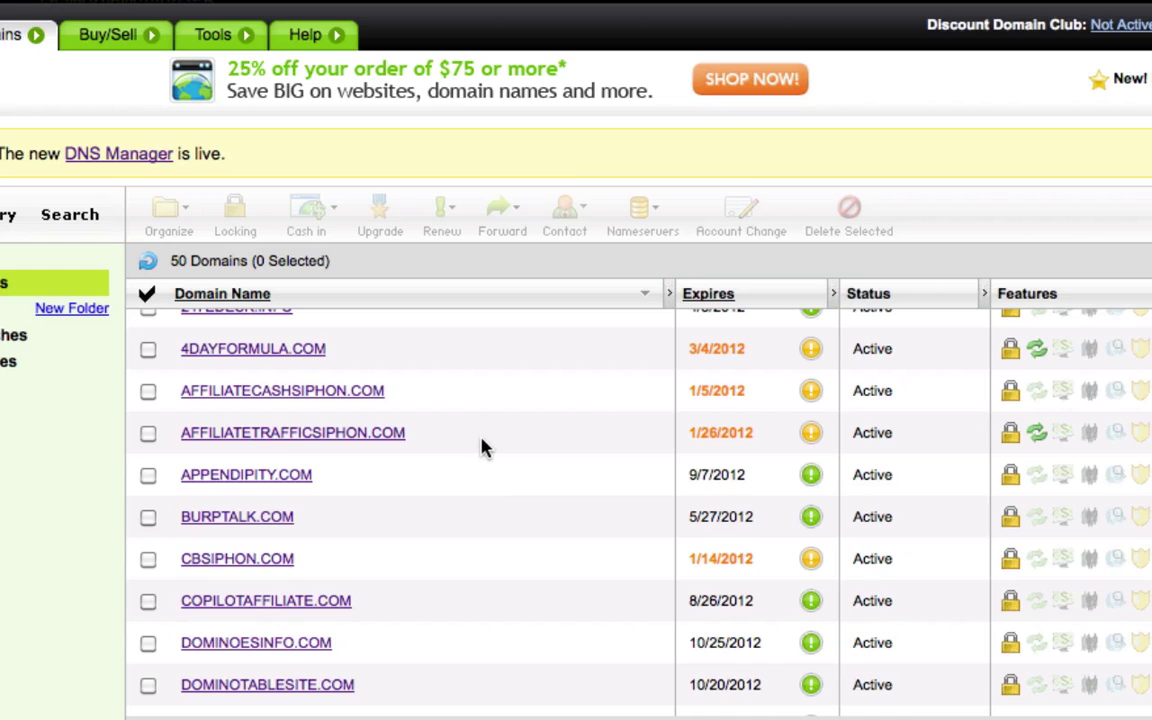
{"action": "left_click", "coordinate": [148, 475]}
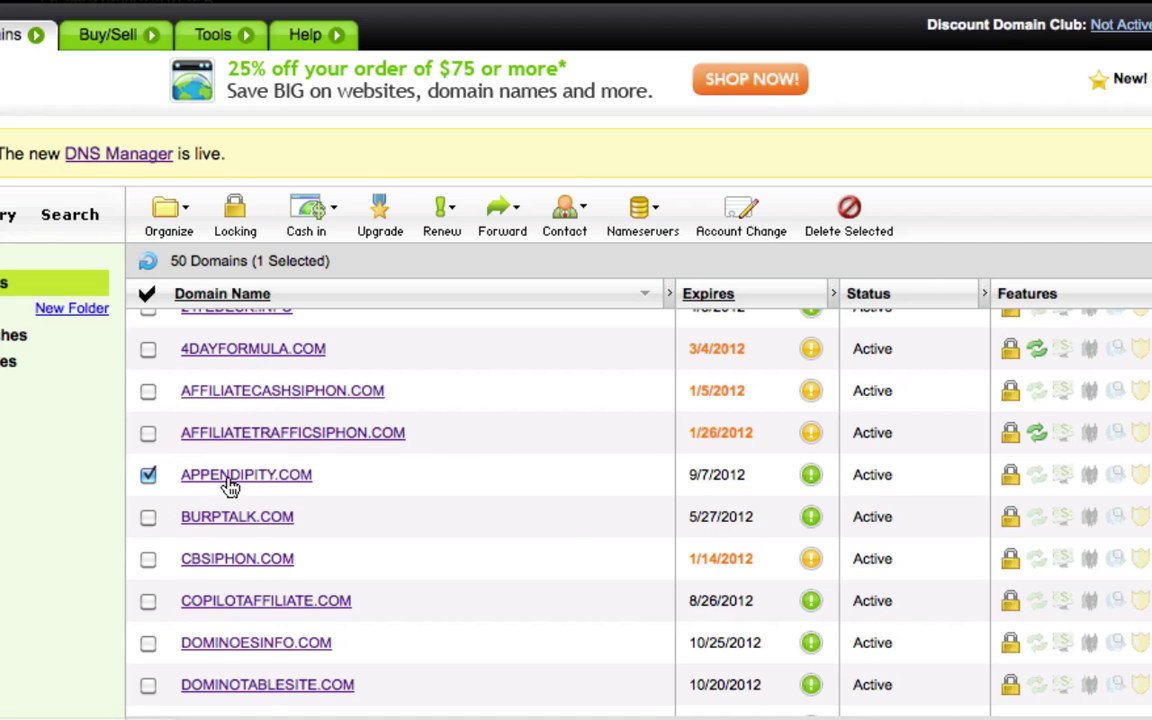
Open Set Nameservers for APPENDIPITY.COM and choose 'I have specific nameservers'
{"action": "left_click", "coordinate": [658, 220]}
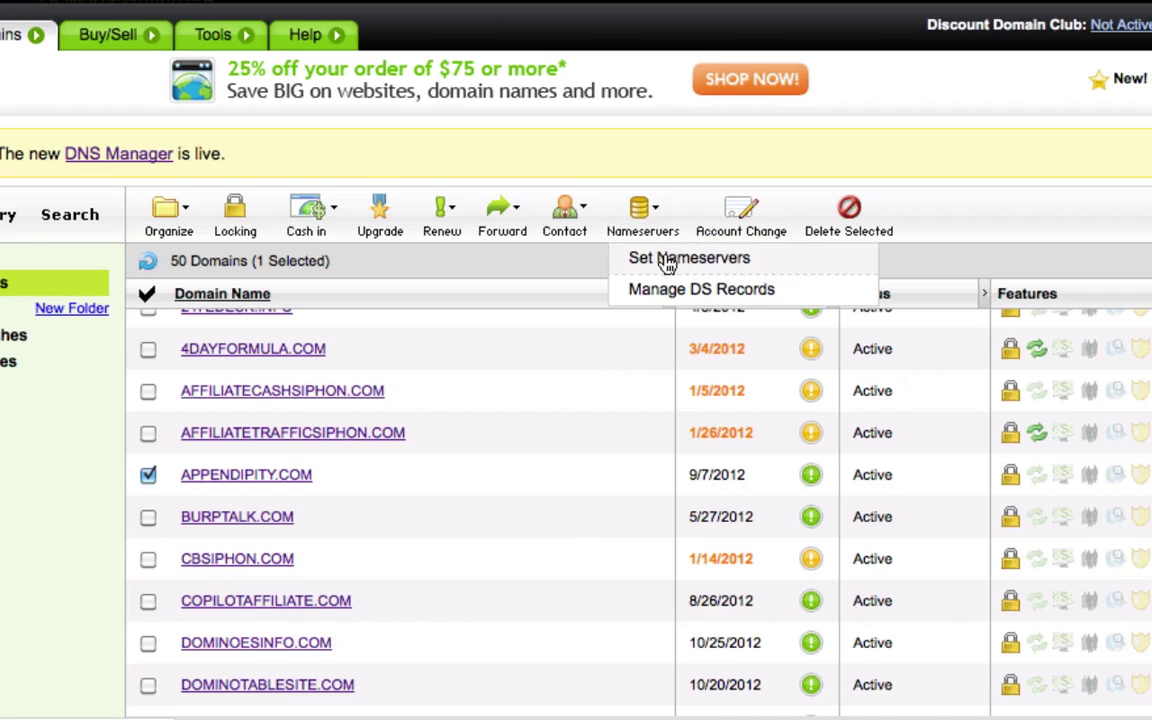
{"action": "left_click", "coordinate": [680, 262]}
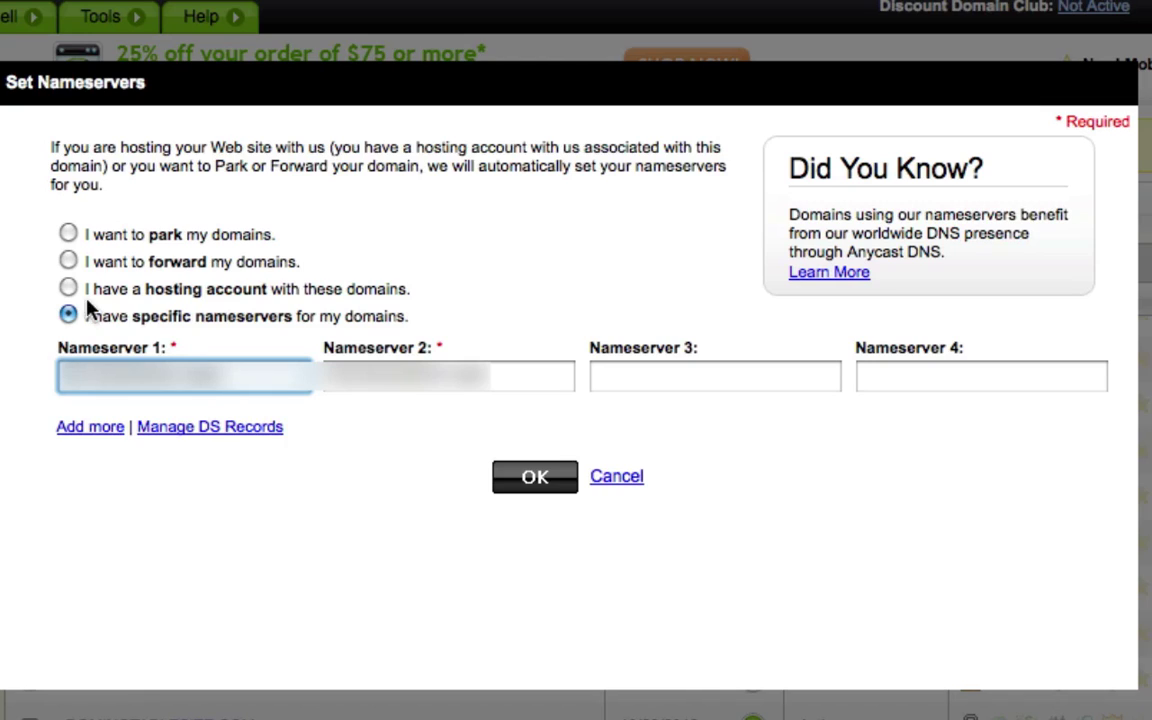
{"action": "left_click", "coordinate": [68, 261]}
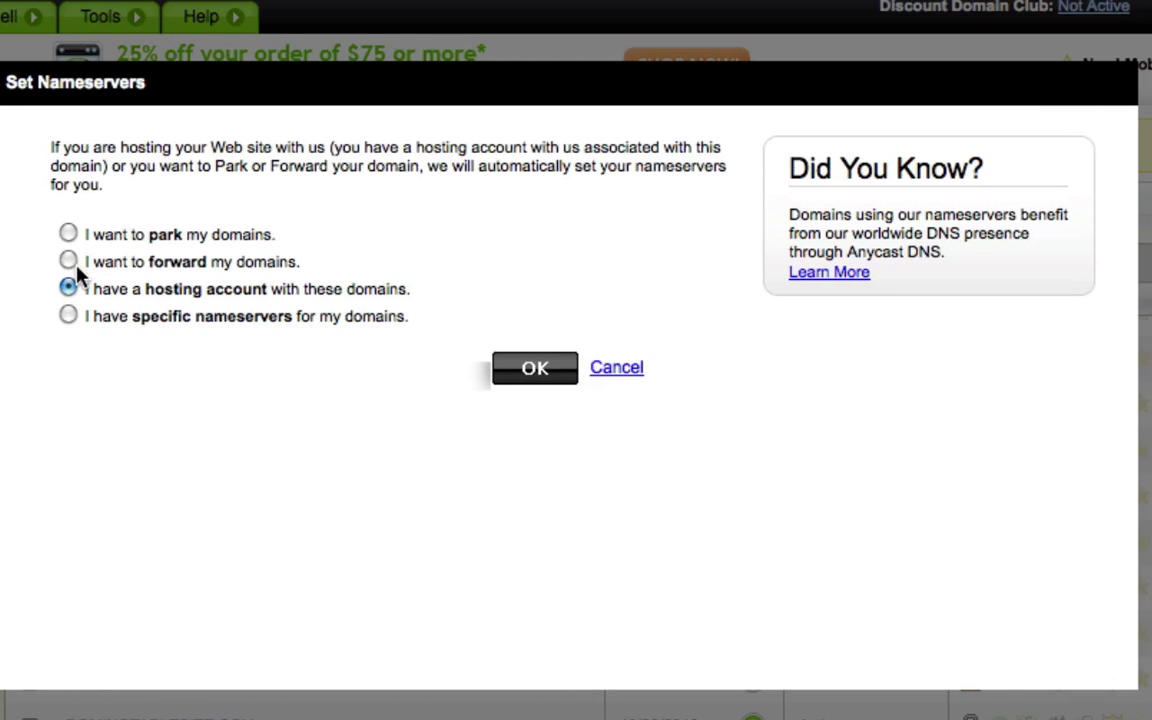
{"action": "left_click", "coordinate": [68, 316]}
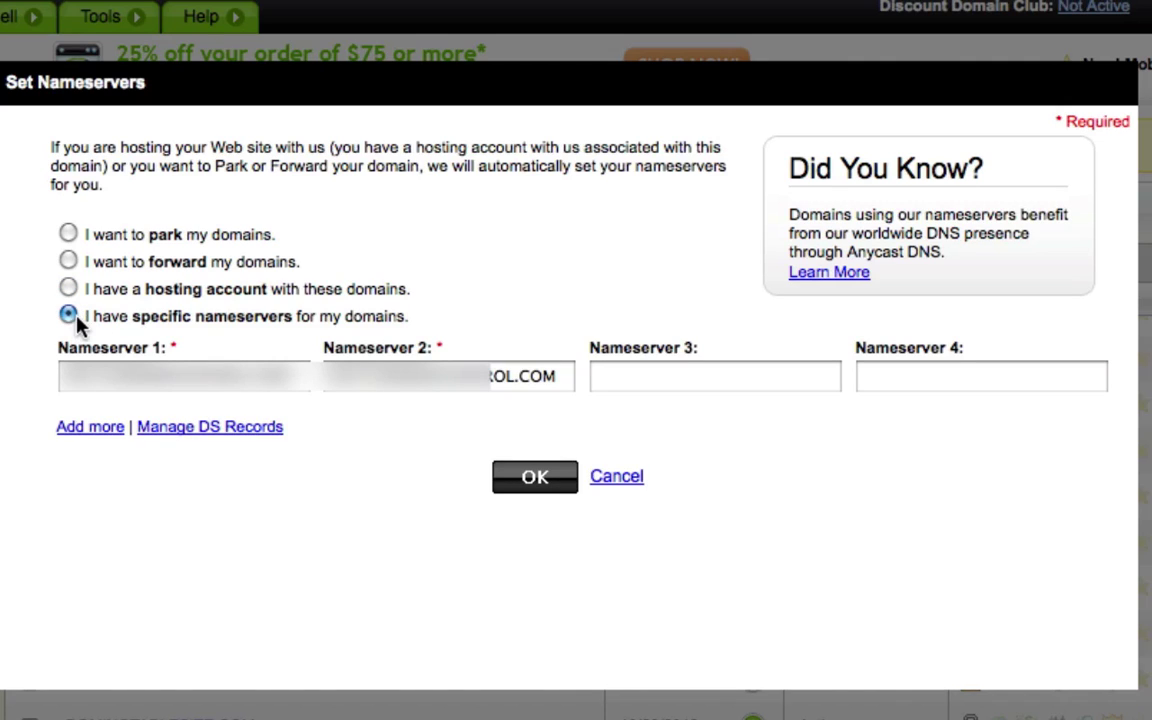
Fill Nameserver 1 and 2 with the Bluehost servers, ns2.bluehost.com as the second
{"action": "left_click", "coordinate": [190, 371]}
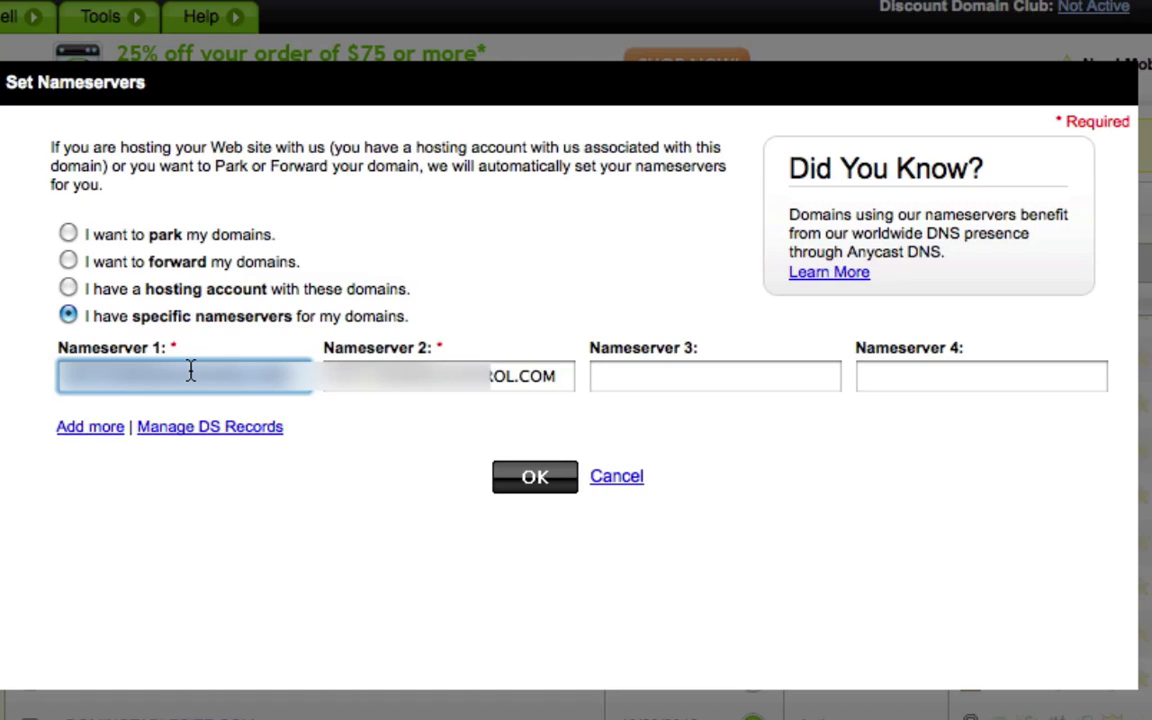
{"action": "left_click", "coordinate": [390, 378]}
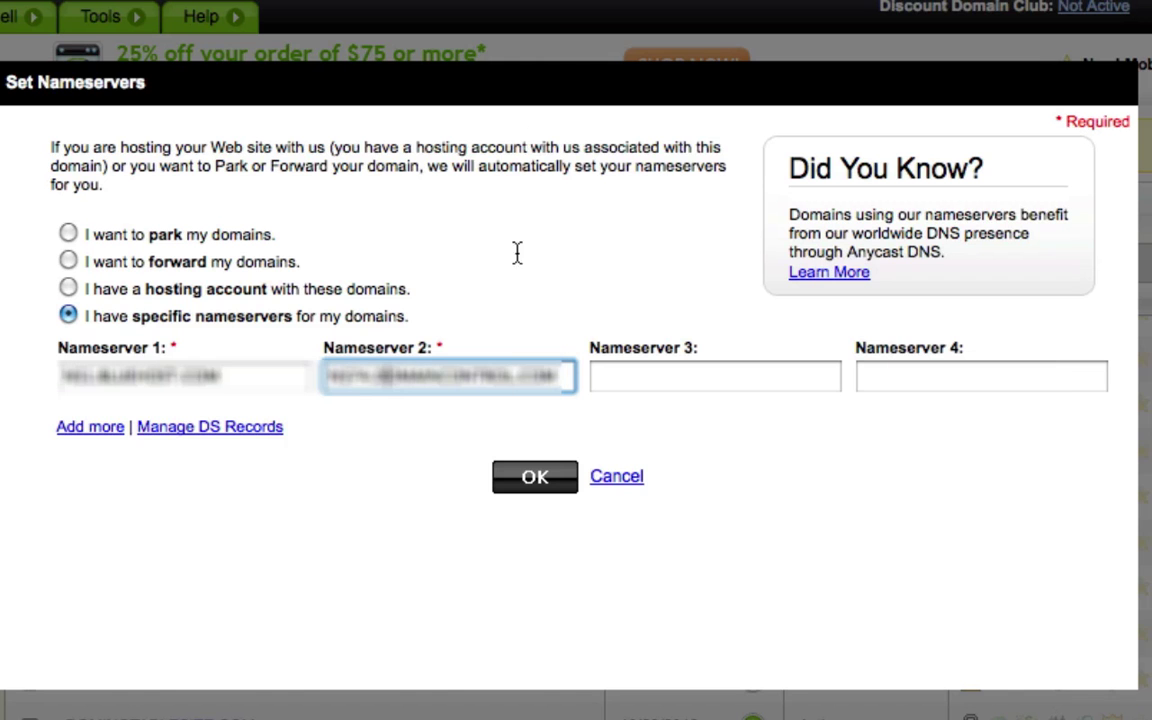
{"action": "triple_click", "coordinate": [469, 373]}
{"action": "type", "text": "ns2.bluehost.com"}
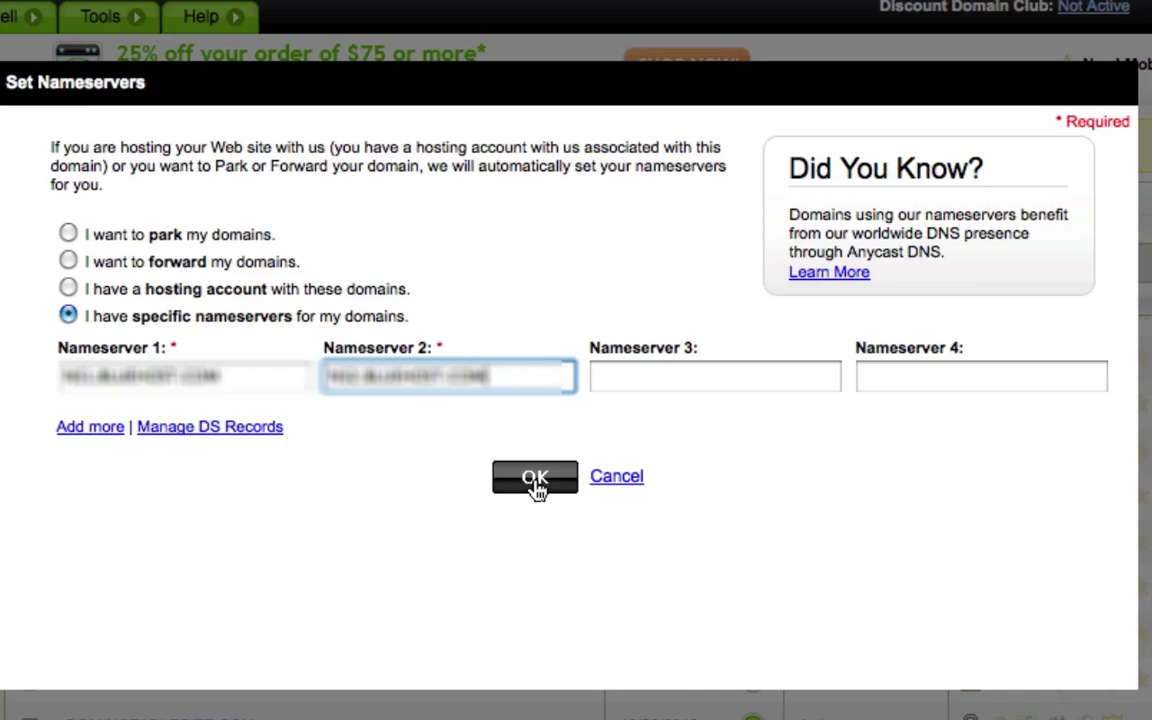
Confirm the Bluehost nameservers with OK to submit the change
{"action": "left_click", "coordinate": [535, 478]}
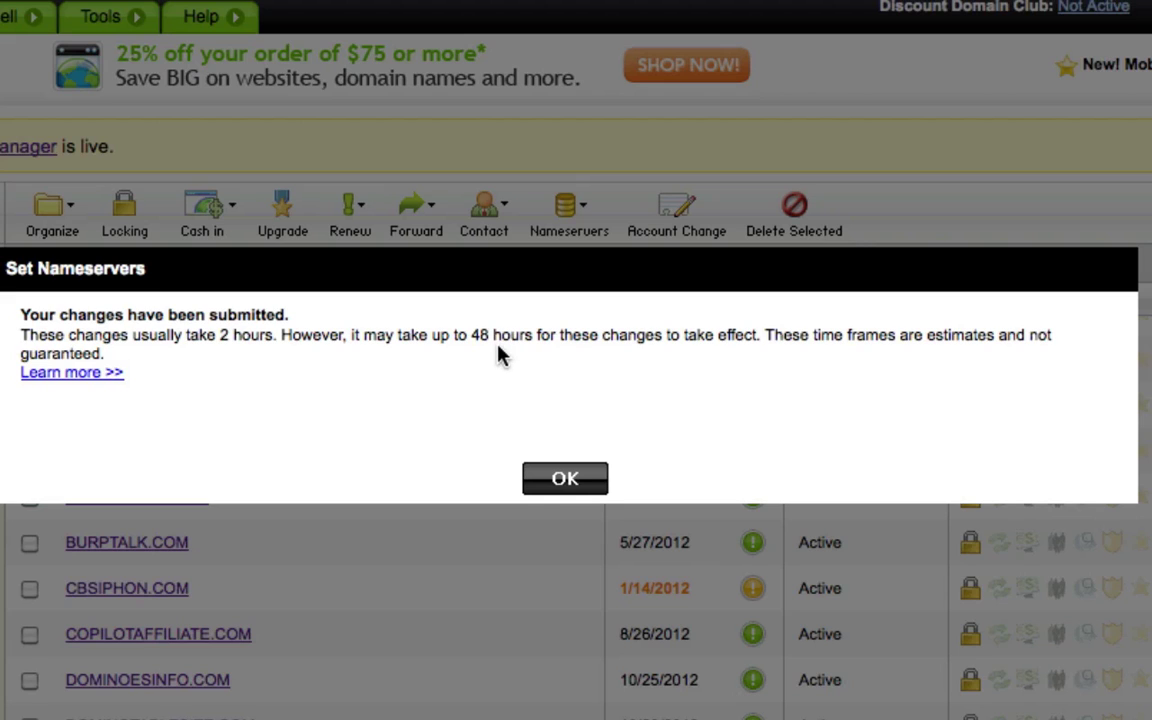
Dismiss the 'changes submitted' notice to return to the domain list
{"action": "left_click", "coordinate": [564, 478]}
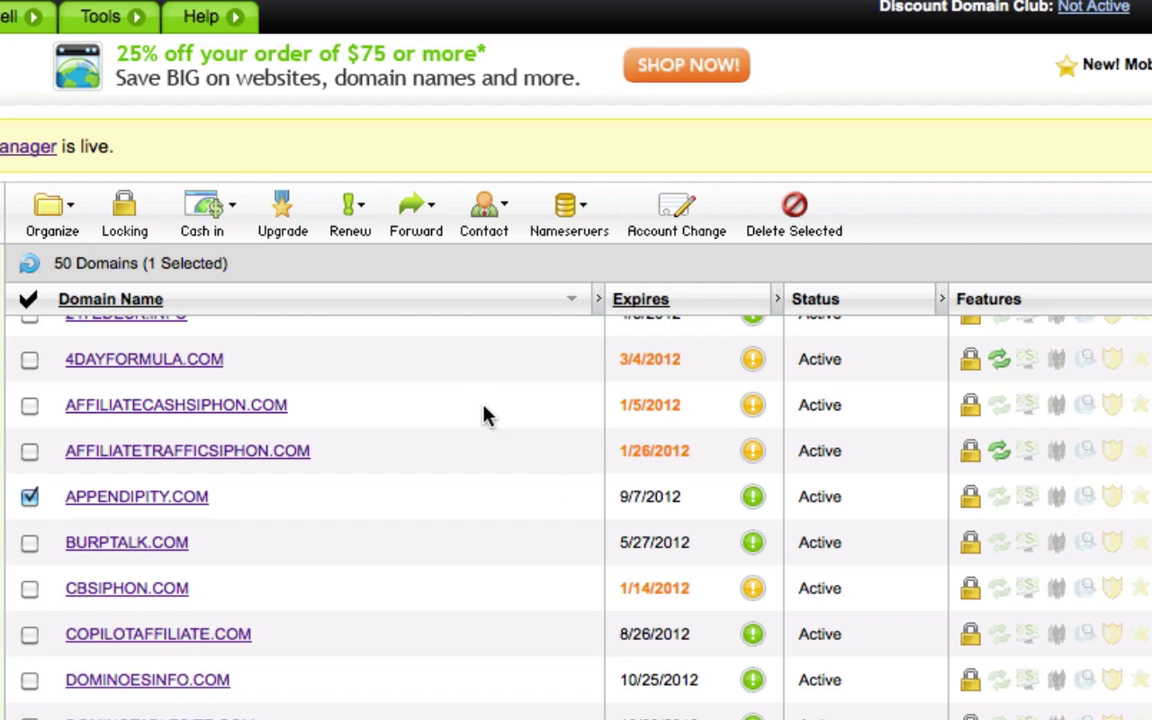